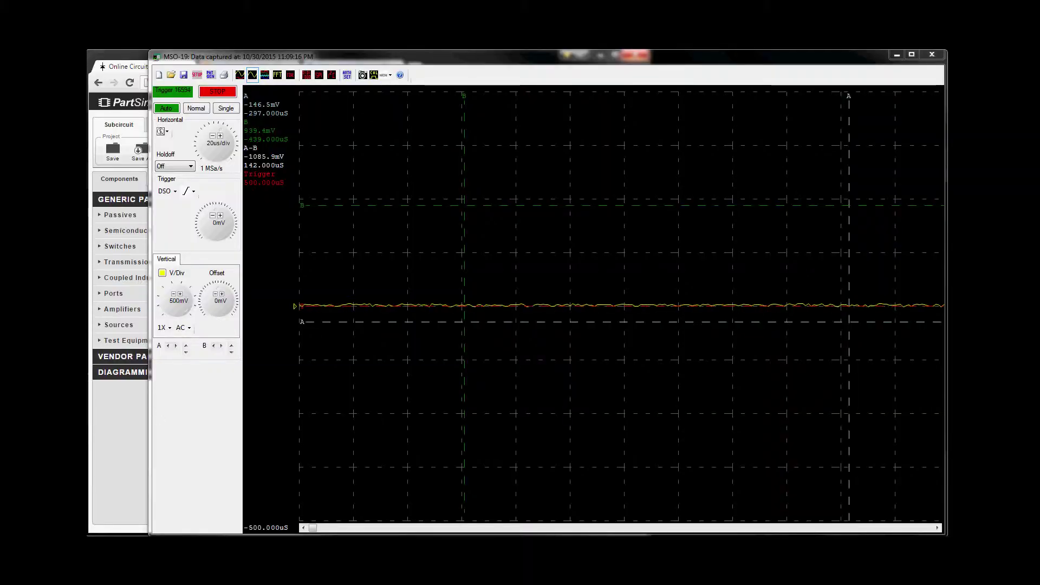
# - Bring the PartSim LC circuit schematic forward and switch to its simulated frequency-response plot
pyautogui.click(128, 418)
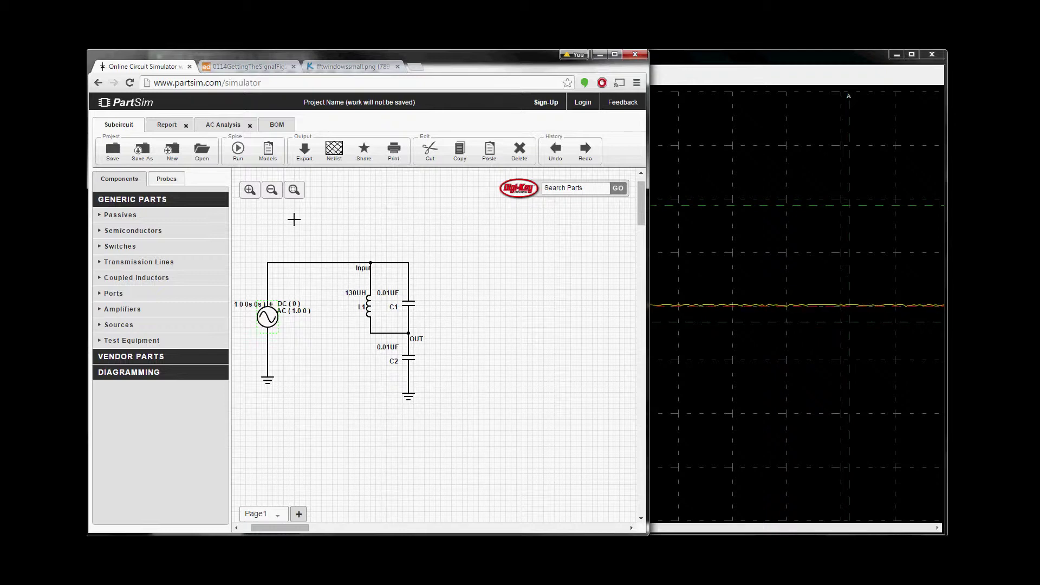
pyautogui.click(226, 126)
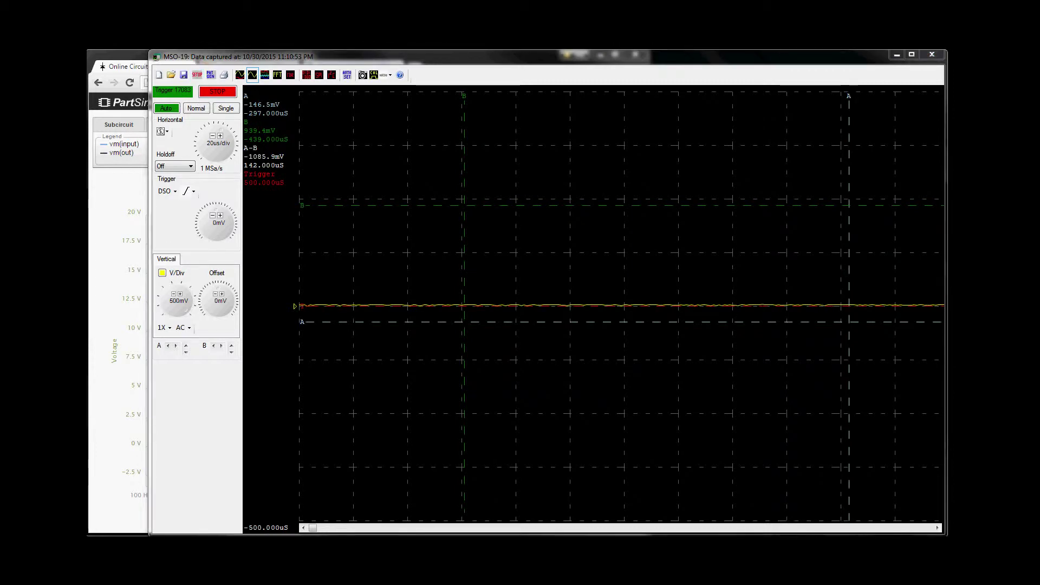
# - Drag the MSO-19 Setup options dialog out of the way
pyautogui.moveTo(401, 109); pyautogui.dragTo(479, 145)
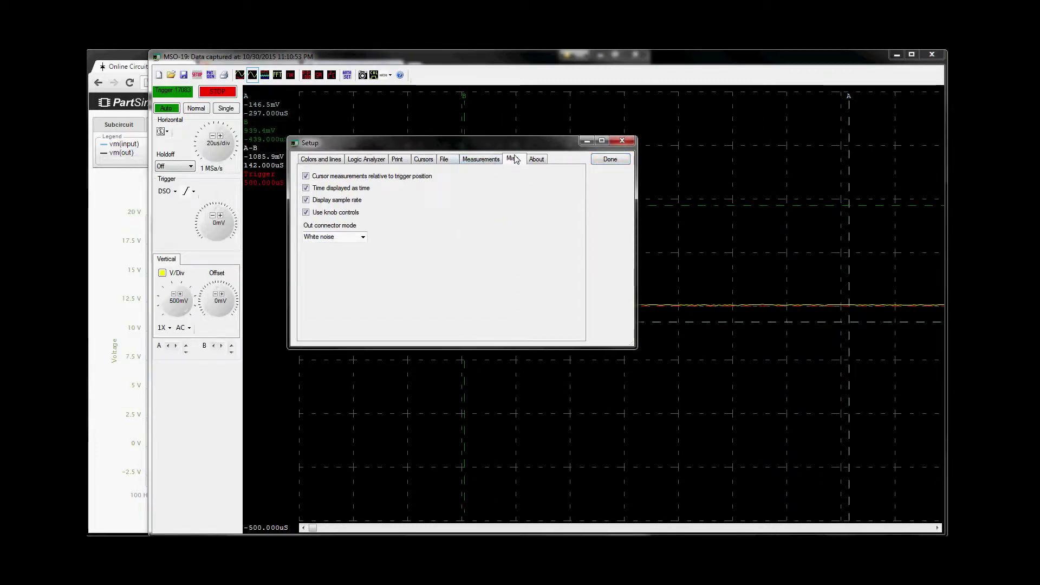
# - Set the Out connector mode to White noise and apply the setup with Done
pyautogui.click(361, 236)
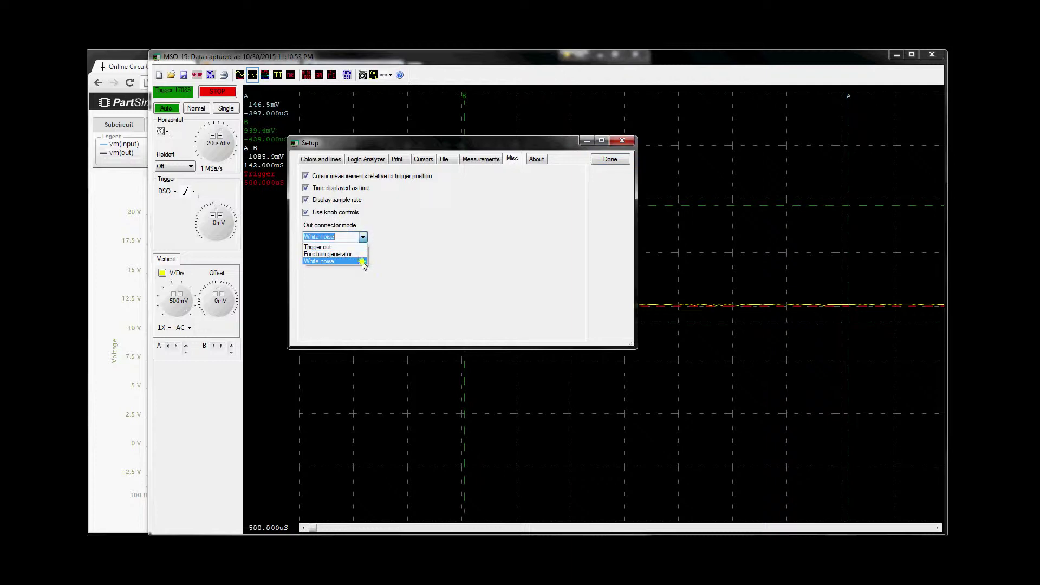
pyautogui.click(362, 262)
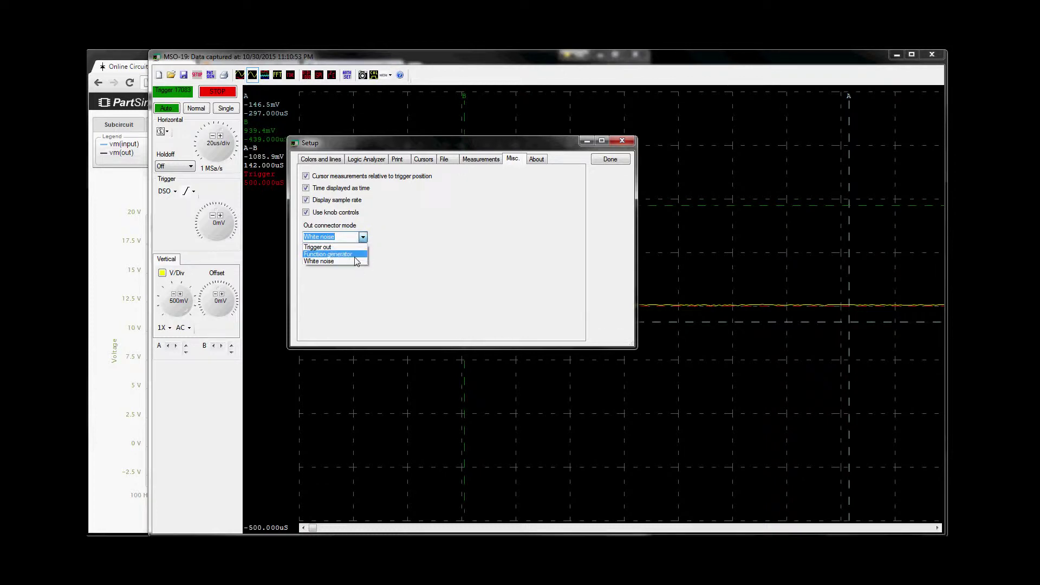
pyautogui.click(352, 261)
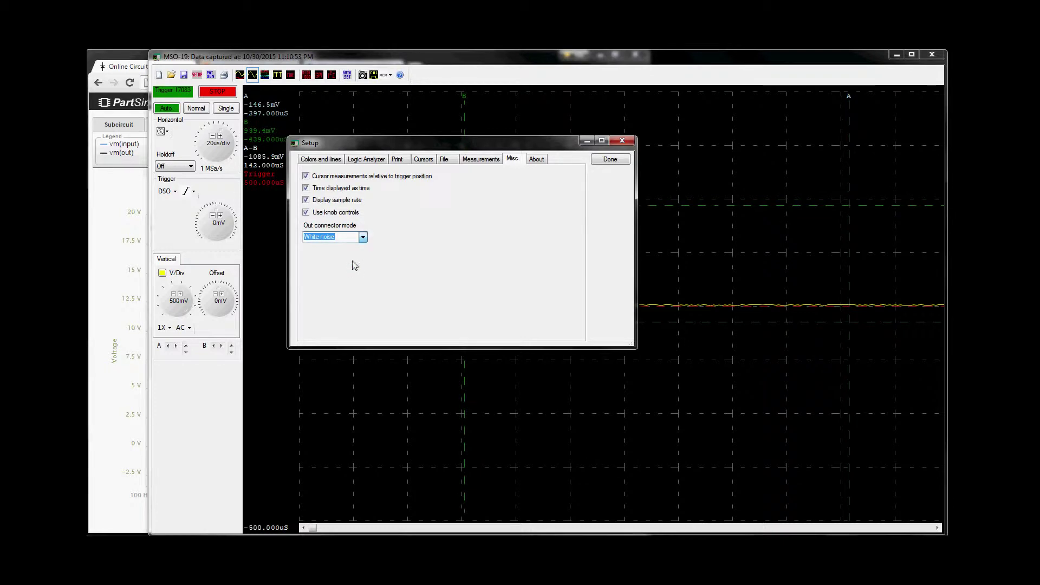
pyautogui.click(620, 161)
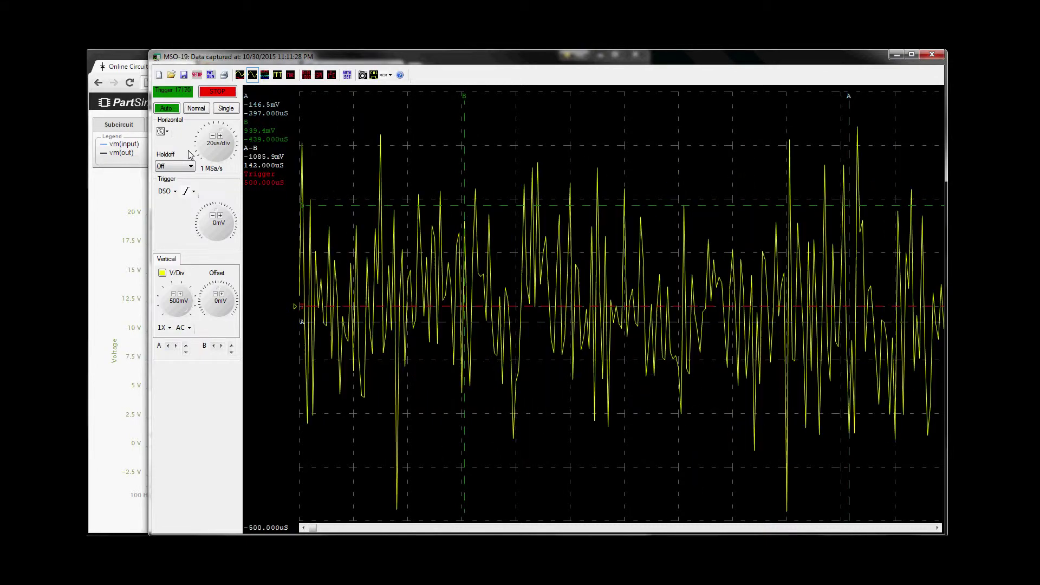
# - Step the timebase down to about 100ns/div, then back up to 20us/div
pyautogui.click(221, 137)
pyautogui.click(221, 136)
pyautogui.click(220, 137)
pyautogui.click(220, 137)
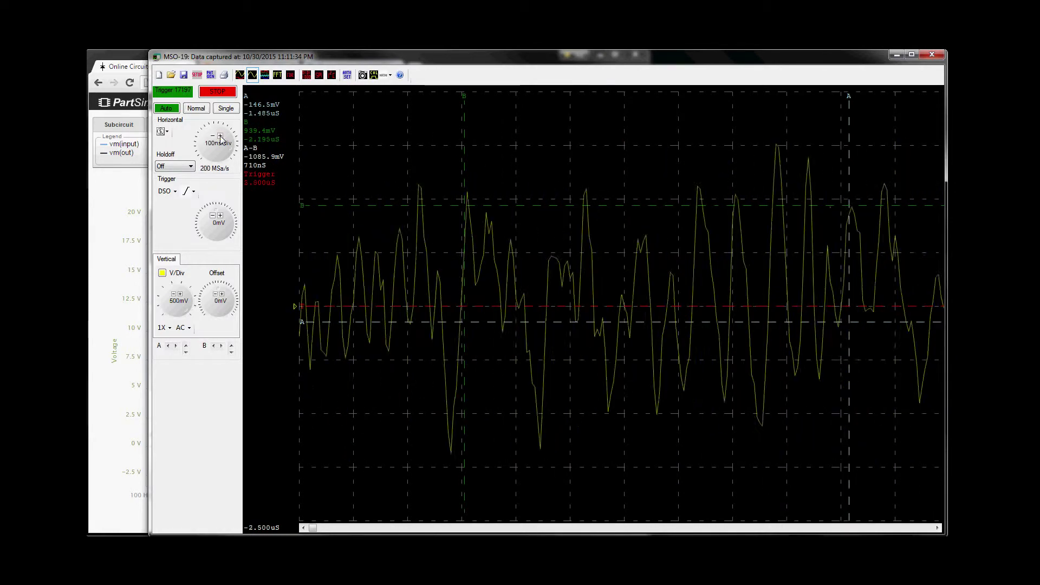
pyautogui.click(220, 137)
pyautogui.click(212, 136)
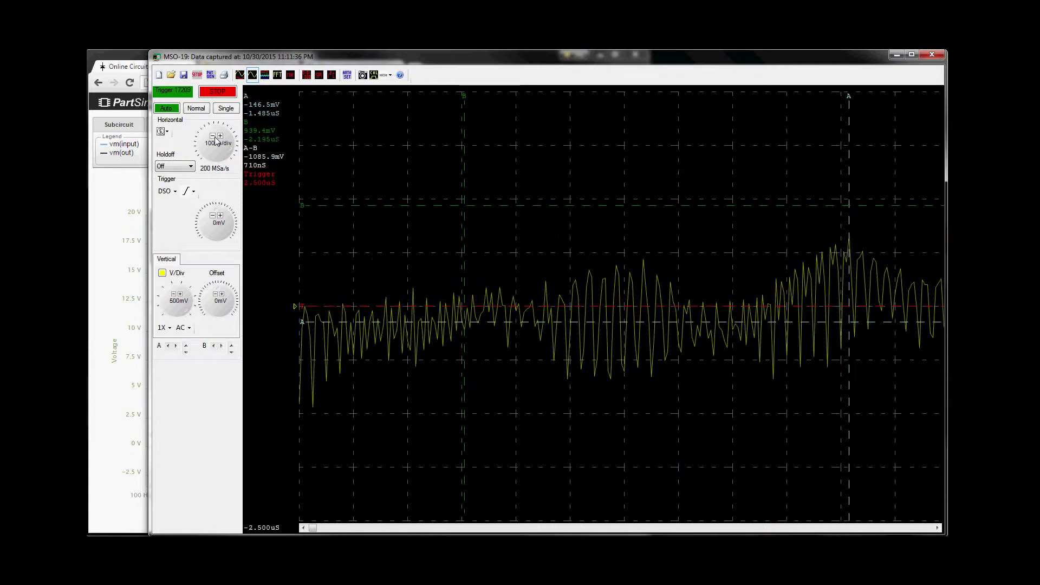
pyautogui.click(220, 136)
pyautogui.click(212, 136)
pyautogui.click(212, 136)
pyautogui.click(213, 137)
pyautogui.click(213, 137)
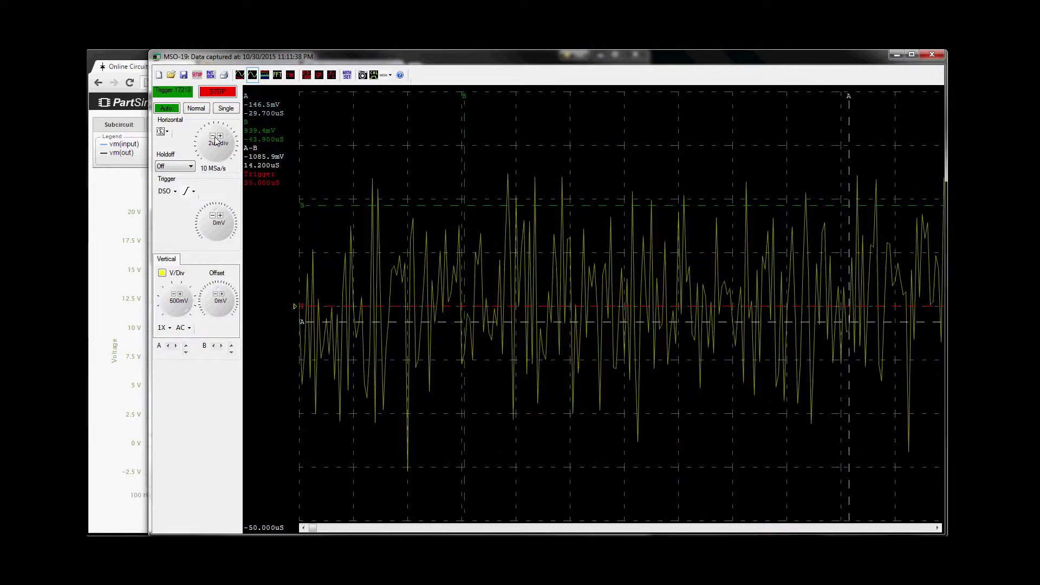
pyautogui.click(212, 137)
pyautogui.click(213, 137)
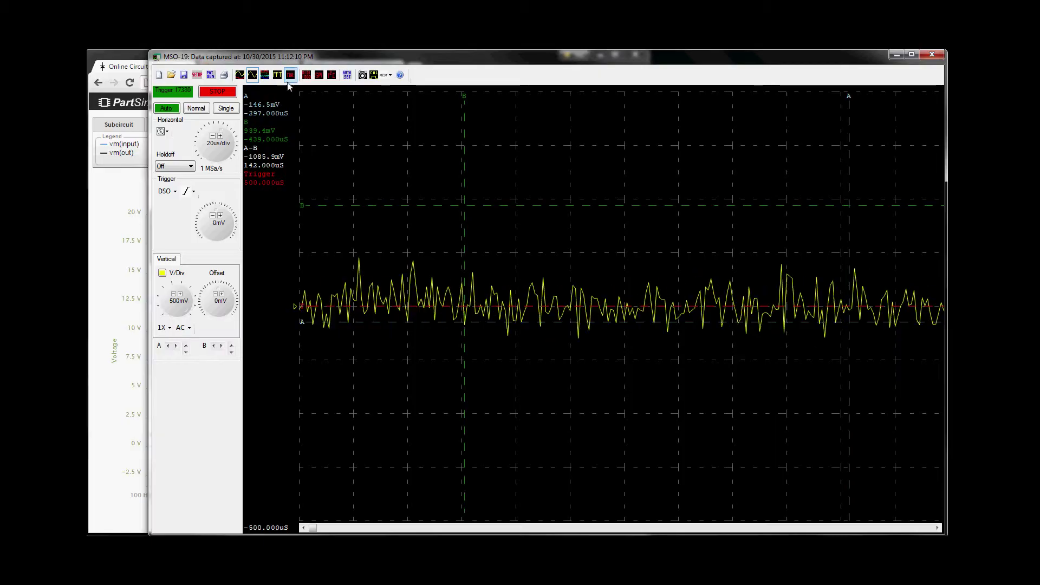
# - Switch to the FFT view, add a freshly reset Average trace, and hide the live FFT trace
pyautogui.click(278, 75)
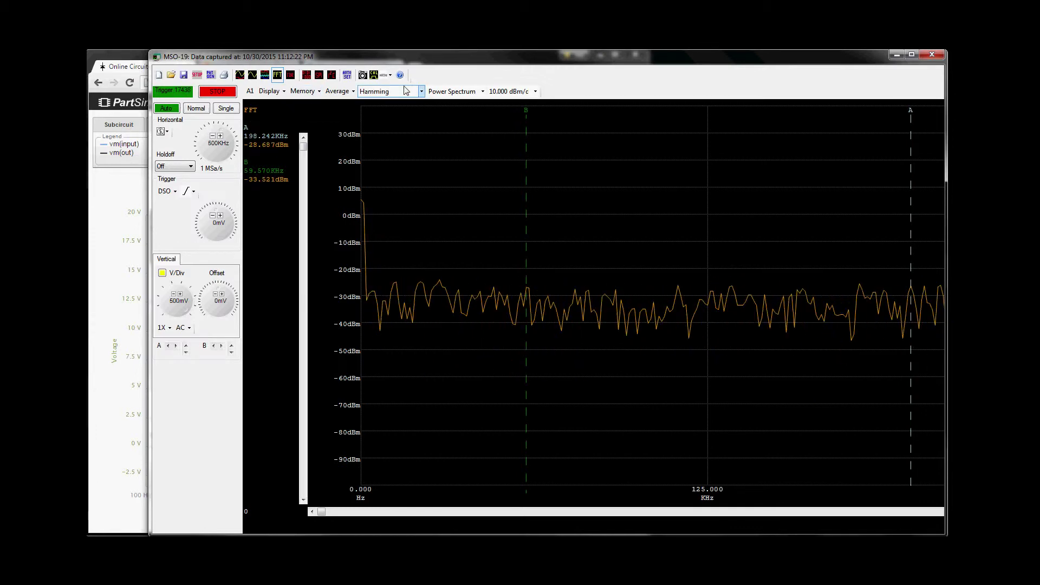
pyautogui.click(269, 91)
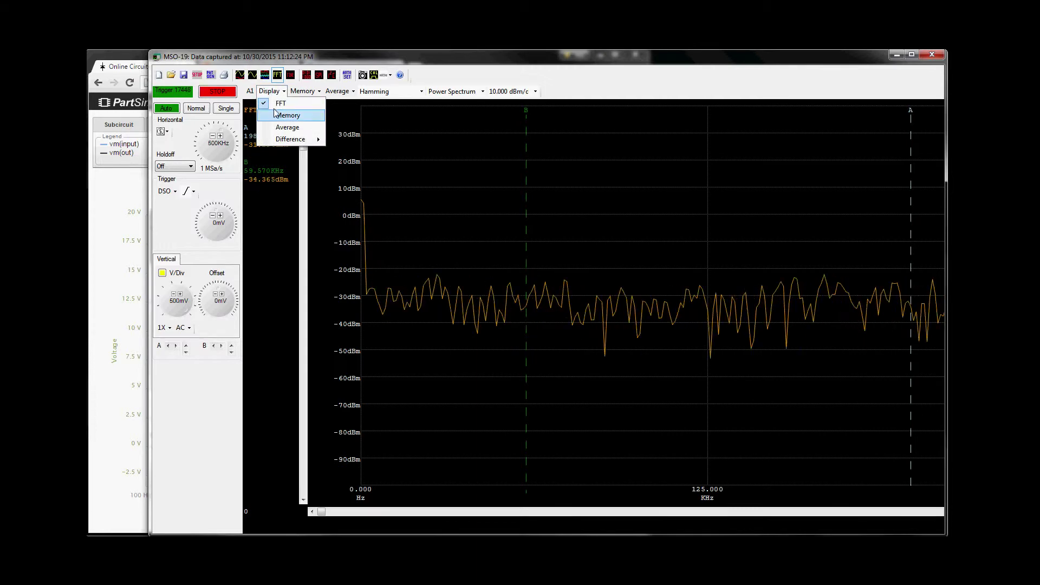
pyautogui.click(281, 127)
pyautogui.click(339, 91)
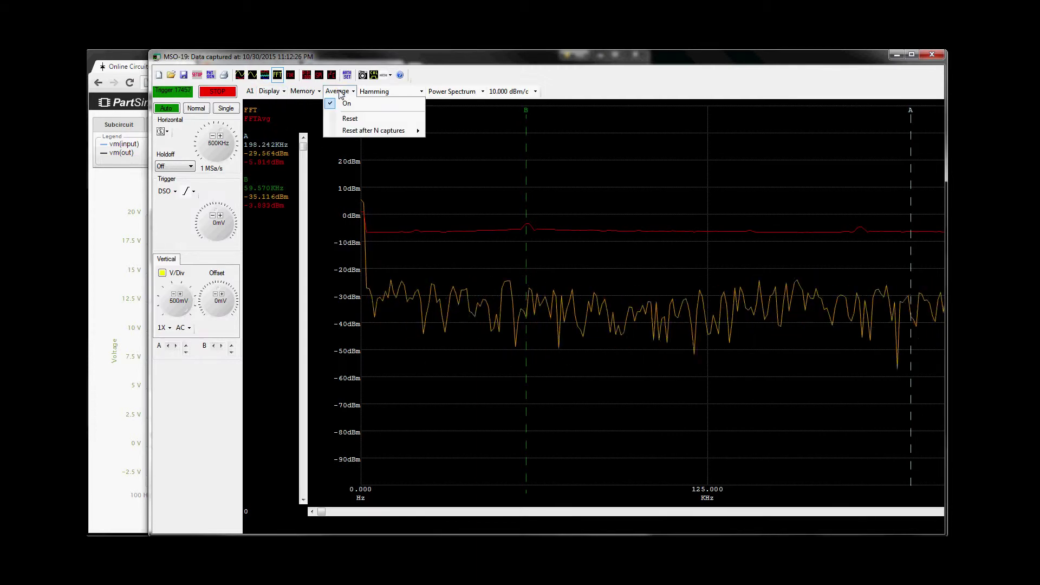
pyautogui.click(360, 118)
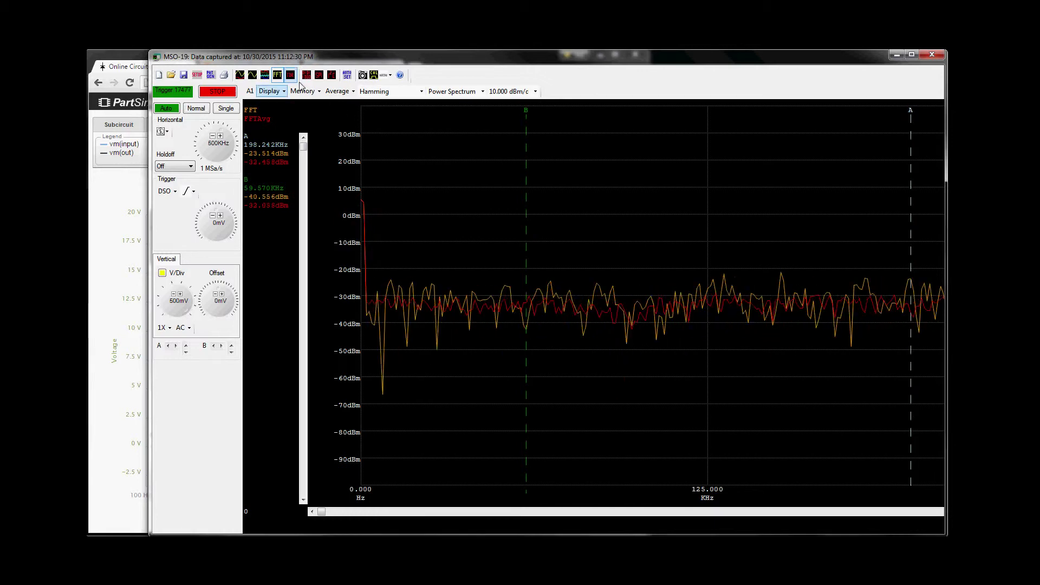
pyautogui.click(271, 91)
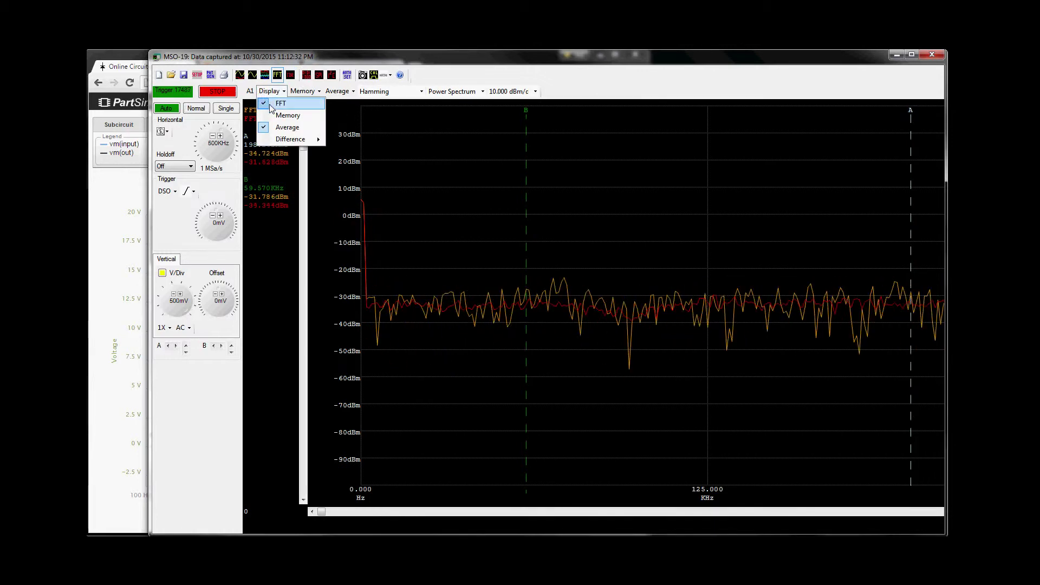
pyautogui.click(271, 104)
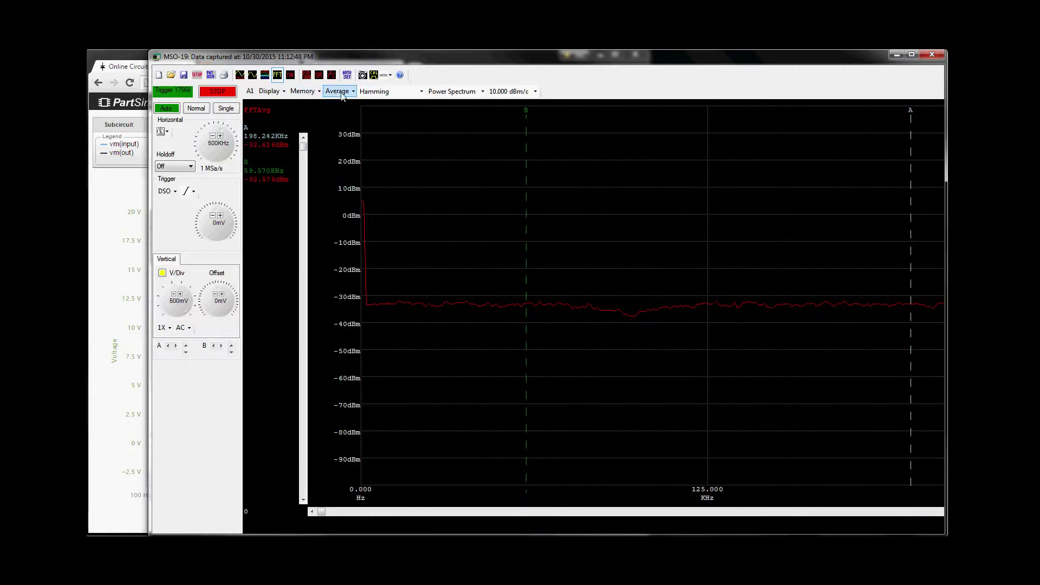
# - Save the averaged noise-floor spectrum with Memory > Store Average to Memory
pyautogui.click(305, 93)
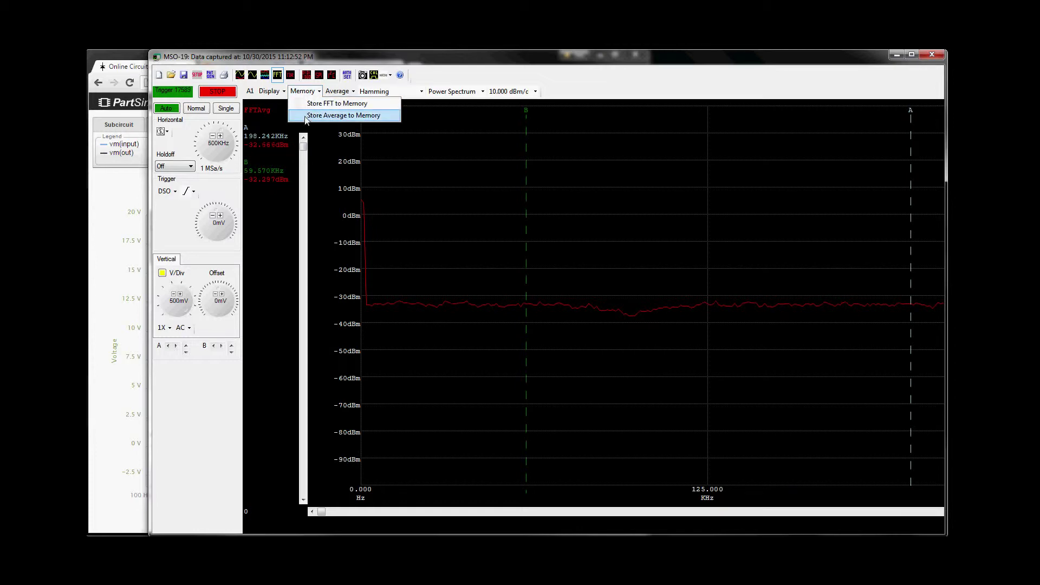
pyautogui.click(305, 116)
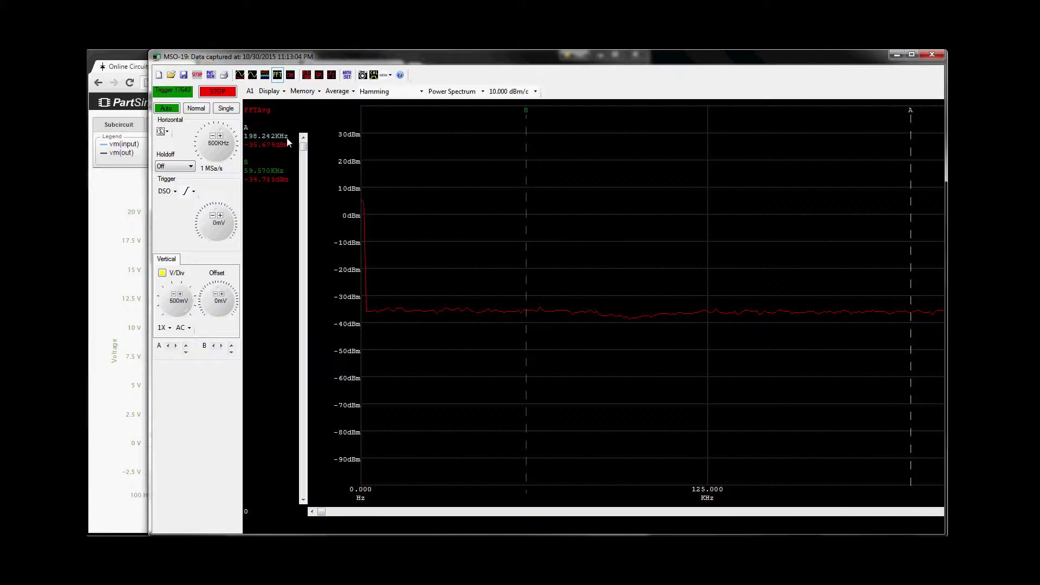
# - Reset averaging, place marker B on the 97 kHz peak and marker A at 130.859 kHz, then view PartSim
pyautogui.click(339, 92)
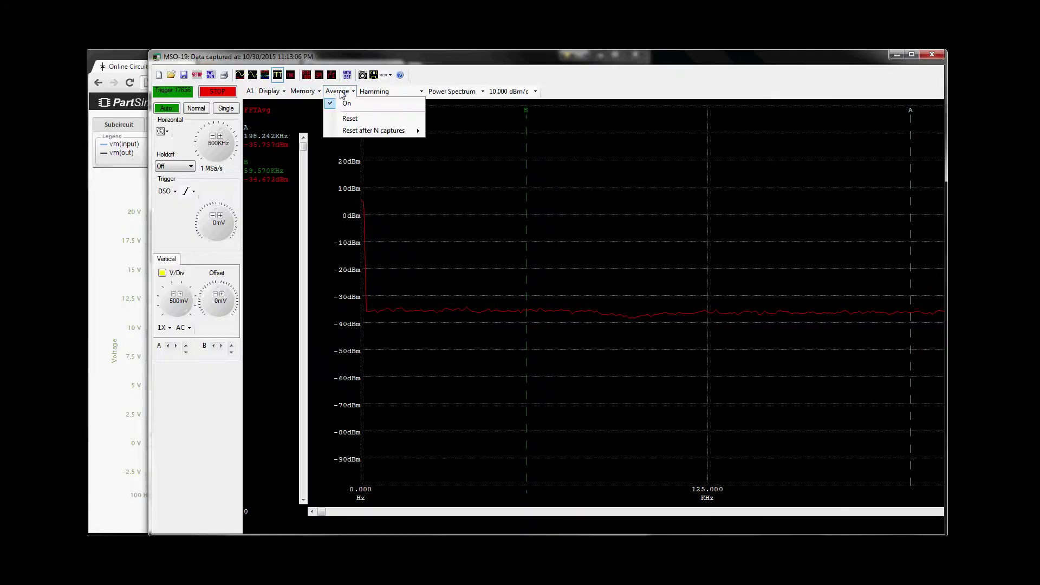
pyautogui.click(352, 119)
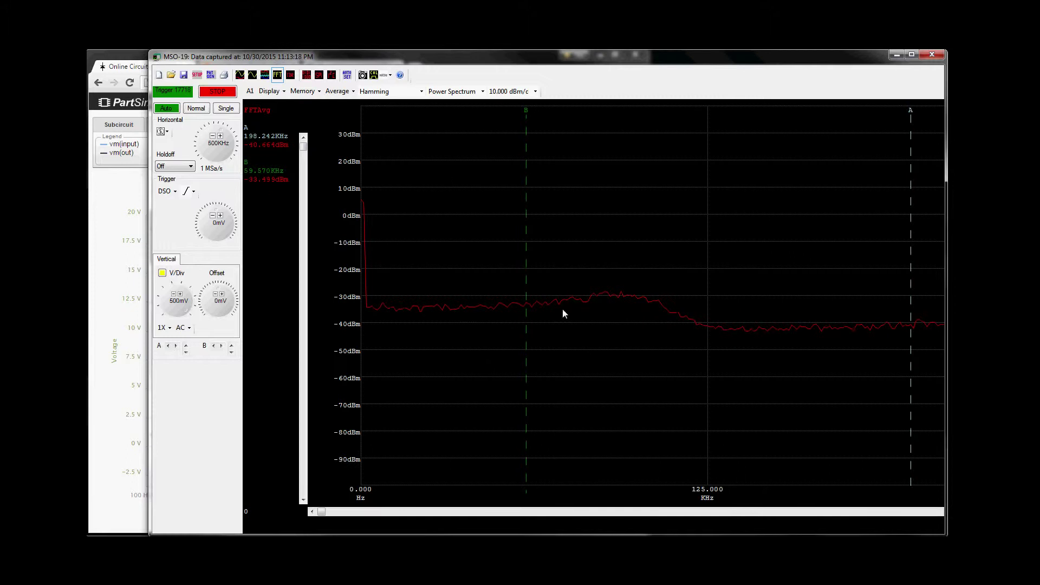
pyautogui.moveTo(528, 234); pyautogui.dragTo(630, 228)
pyautogui.moveTo(630, 182); pyautogui.dragTo(629, 181)
pyautogui.moveTo(915, 236); pyautogui.dragTo(724, 256)
pyautogui.click(108, 59)
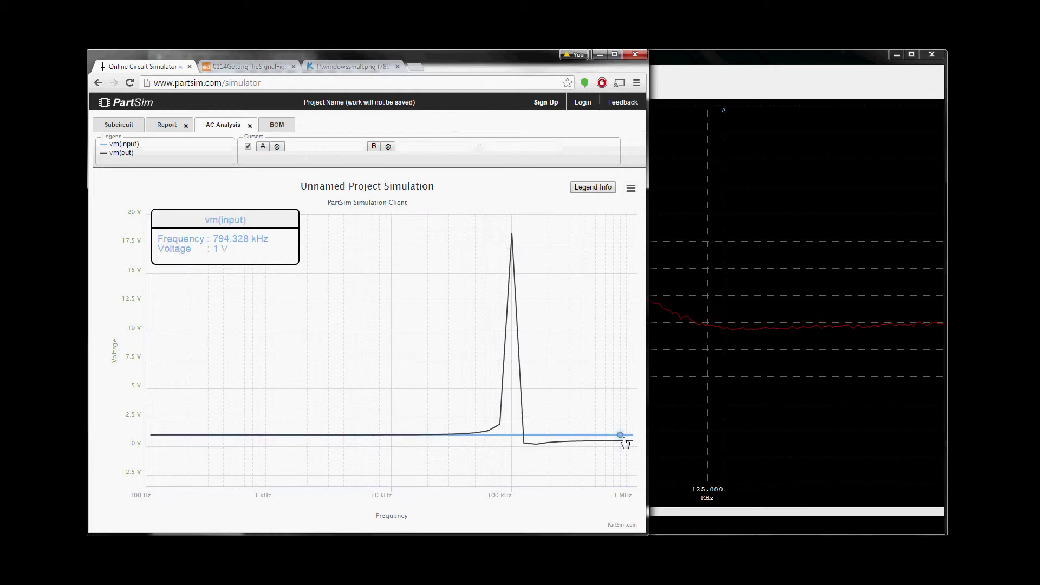
pyautogui.click(713, 65)
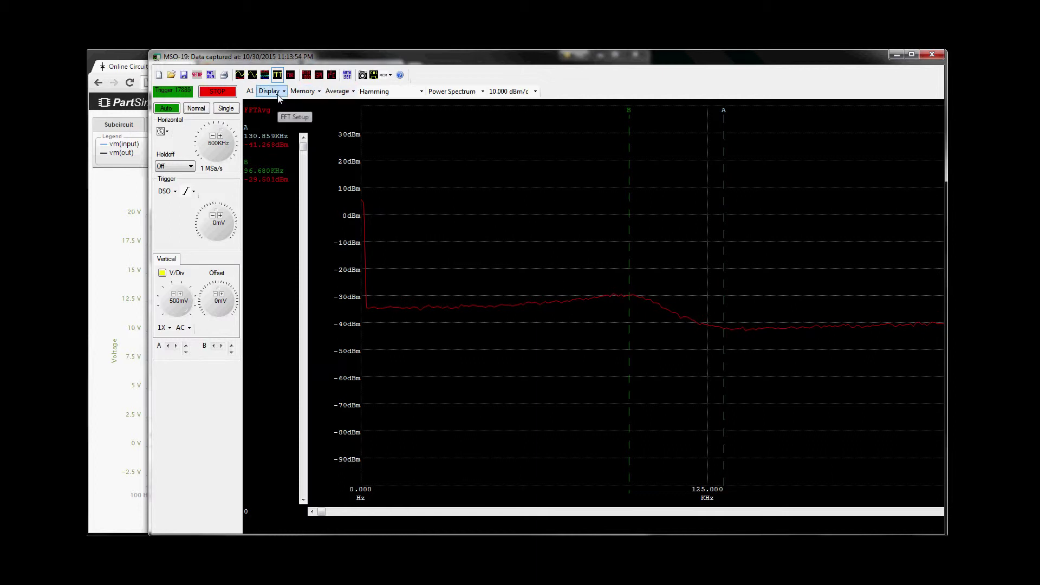
# - Stop acquisition and overlay the Average − Memory difference trace
pyautogui.click(219, 93)
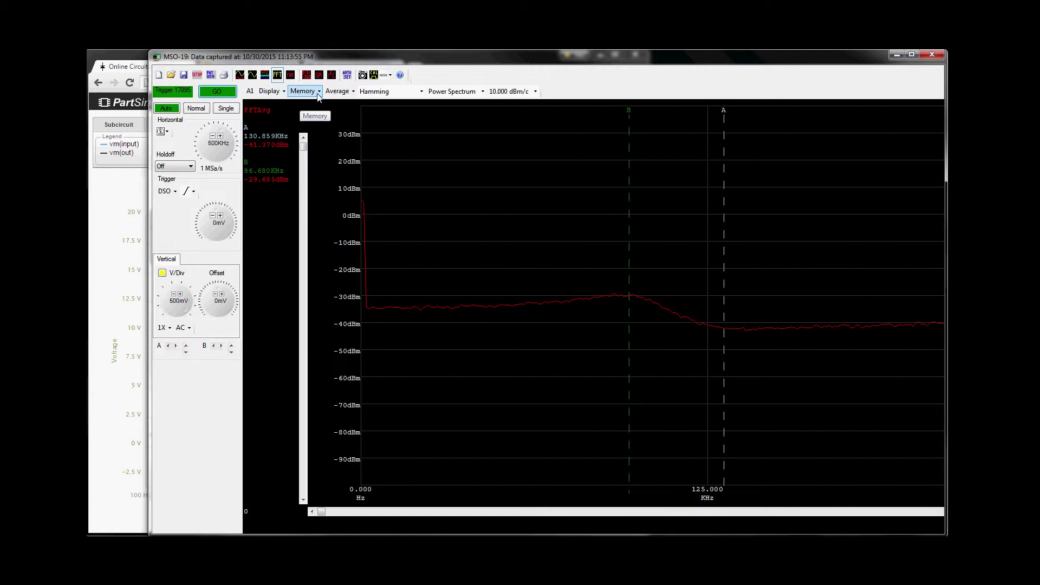
pyautogui.click(275, 93)
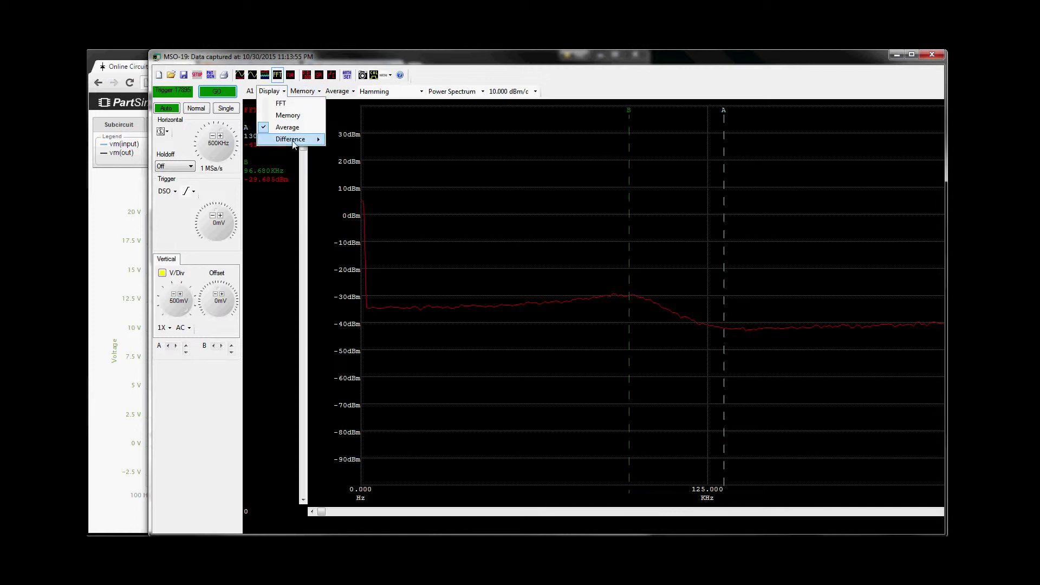
pyautogui.moveTo(300, 143)
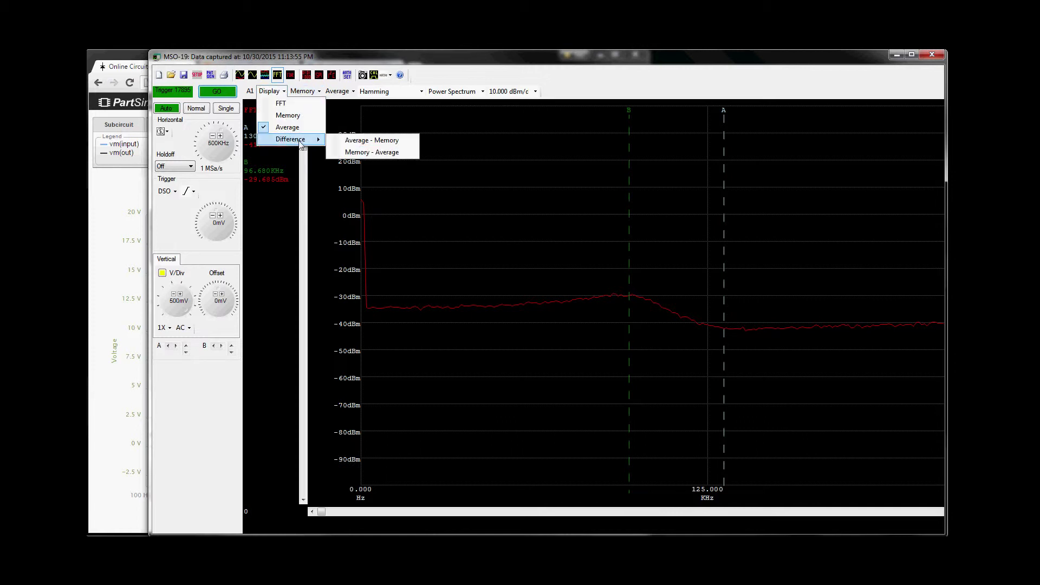
pyautogui.click(350, 141)
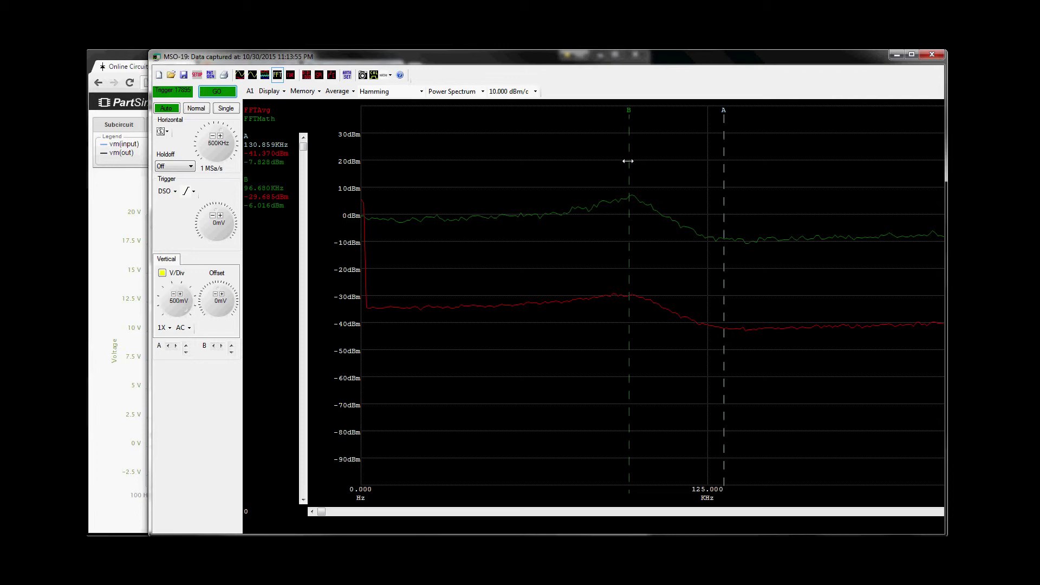
# - After checking PartSim, put marker B on the 97.656 kHz peak and marker A at 189.453 kHz
pyautogui.click(116, 198)
pyautogui.click(720, 59)
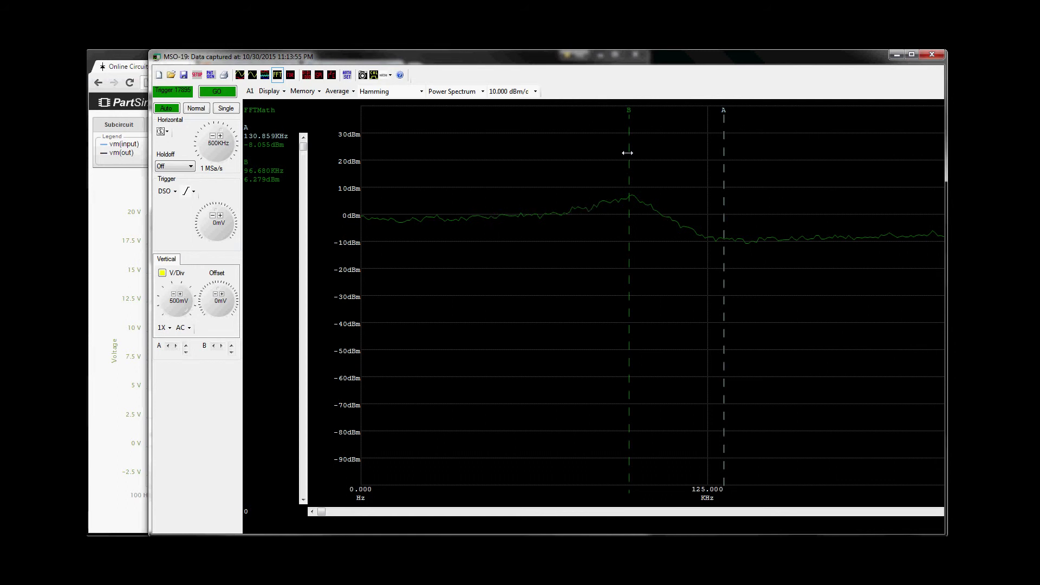
pyautogui.moveTo(627, 153); pyautogui.dragTo(633, 150)
pyautogui.moveTo(725, 167)
pyautogui.mouseDown()
pyautogui.moveTo(703, 174)
pyautogui.moveTo(888, 164)
pyautogui.mouseUp()
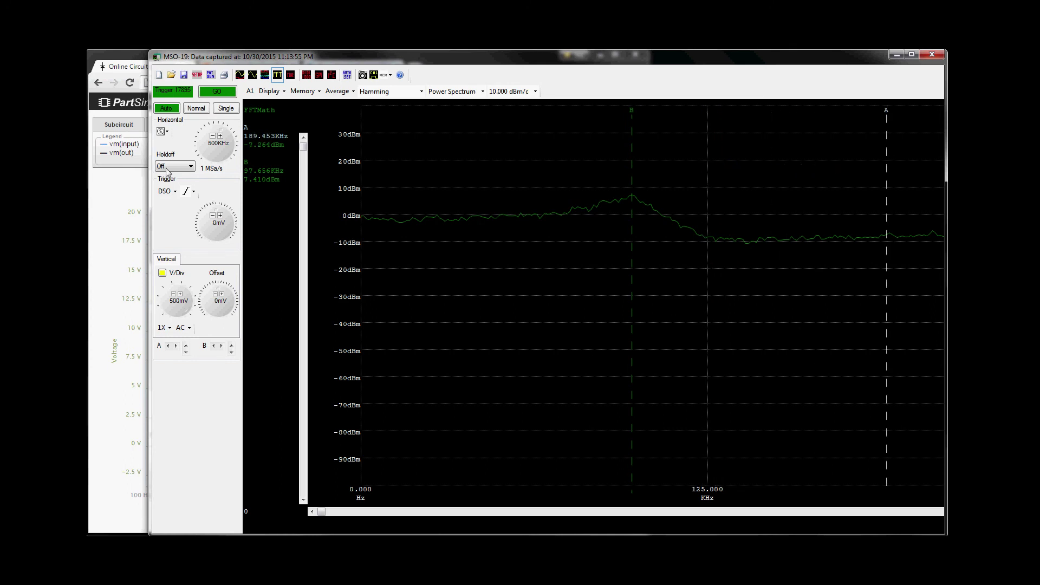